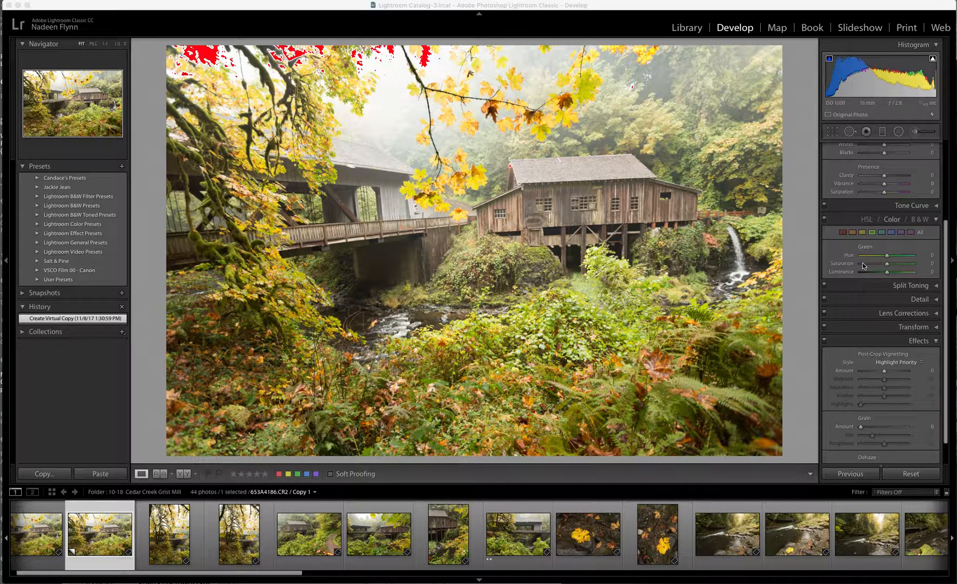
# - Set a custom white balance by sampling a neutral grey spot in the stream below the bridge
pyautogui.scroll(5, 862, 262)
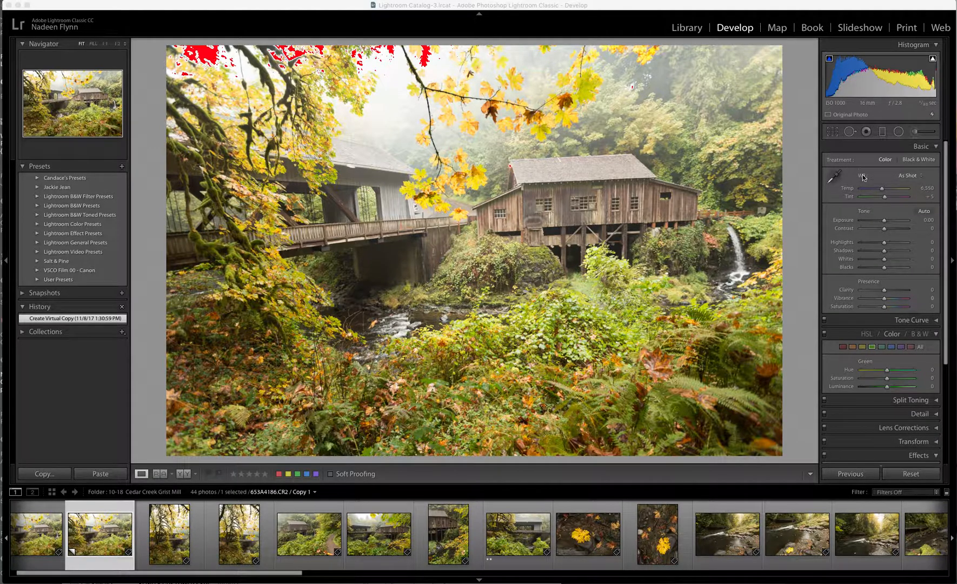
pyautogui.click(834, 177)
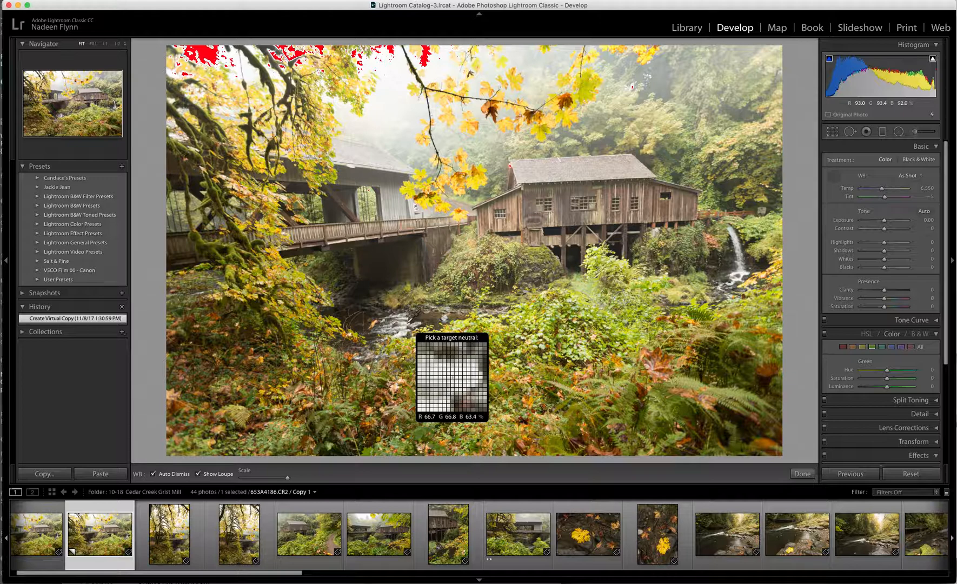
pyautogui.click(406, 324)
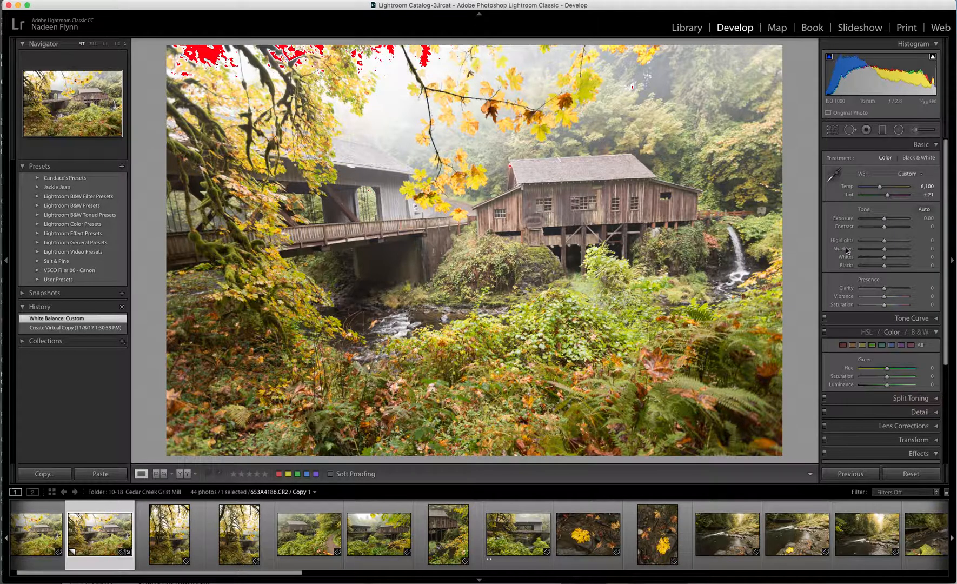
# - Inspect the covered bridge up close for noise and set the luminance noise reduction to 35
pyautogui.scroll(-3, 865, 281)
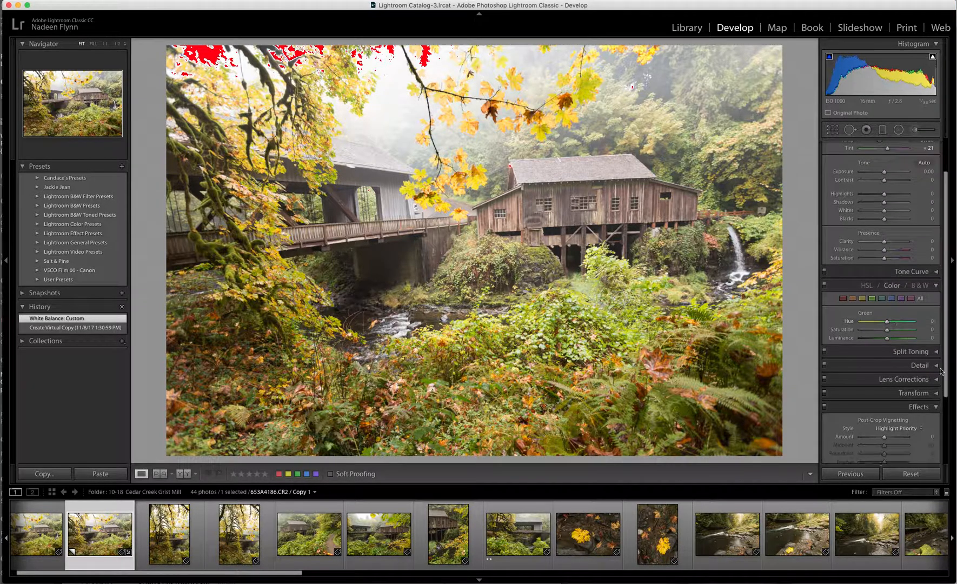
pyautogui.click(937, 367)
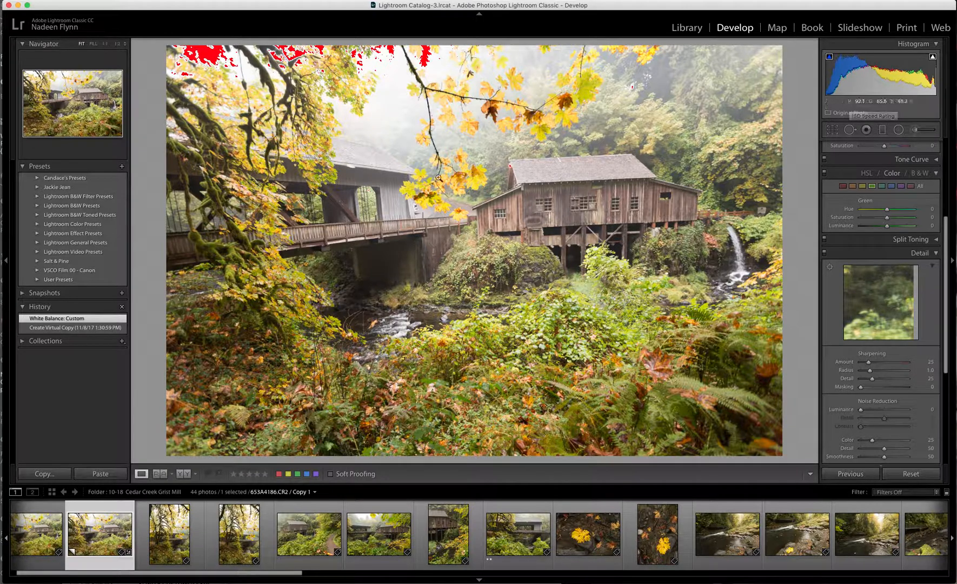
pyautogui.click(356, 190)
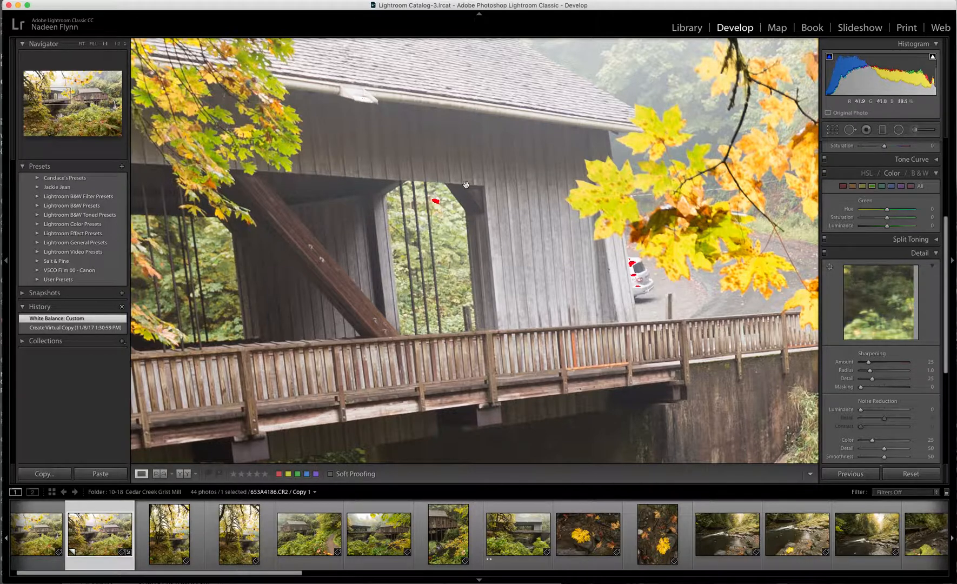
pyautogui.click(379, 195)
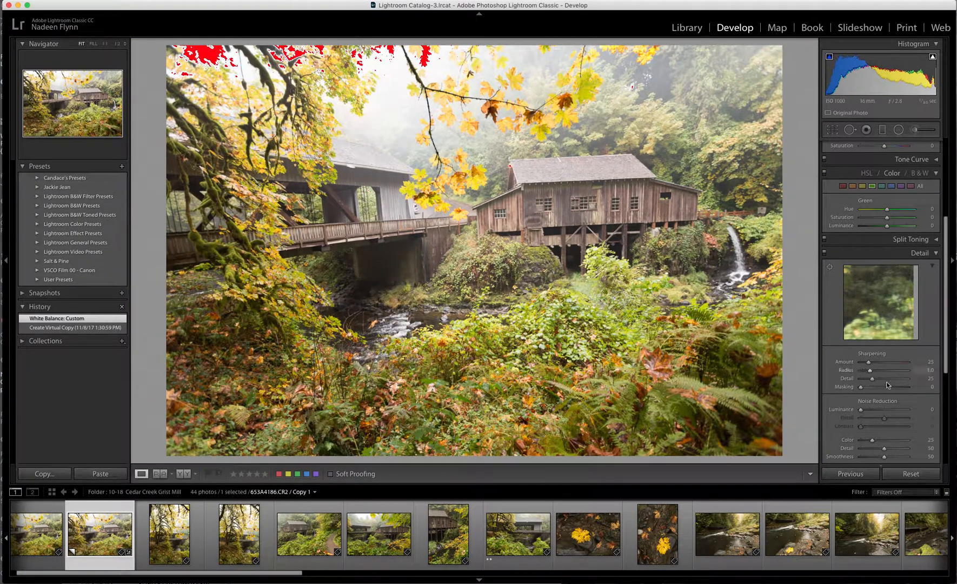
pyautogui.moveTo(860, 410); pyautogui.dragTo(877, 411)
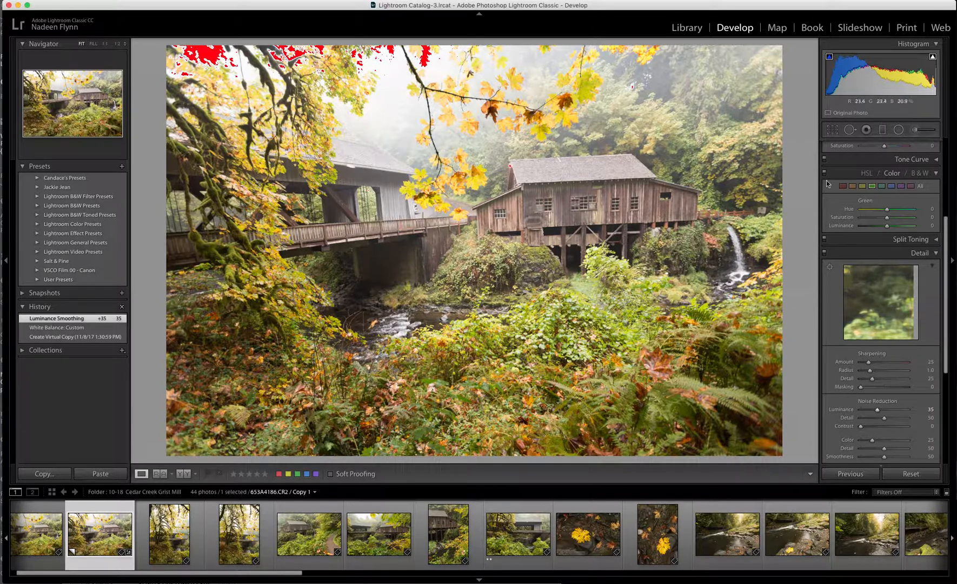
# - Check the lens correction settings for chromatic aberration removal and the applied lens profile
pyautogui.scroll(-10, 880, 217)
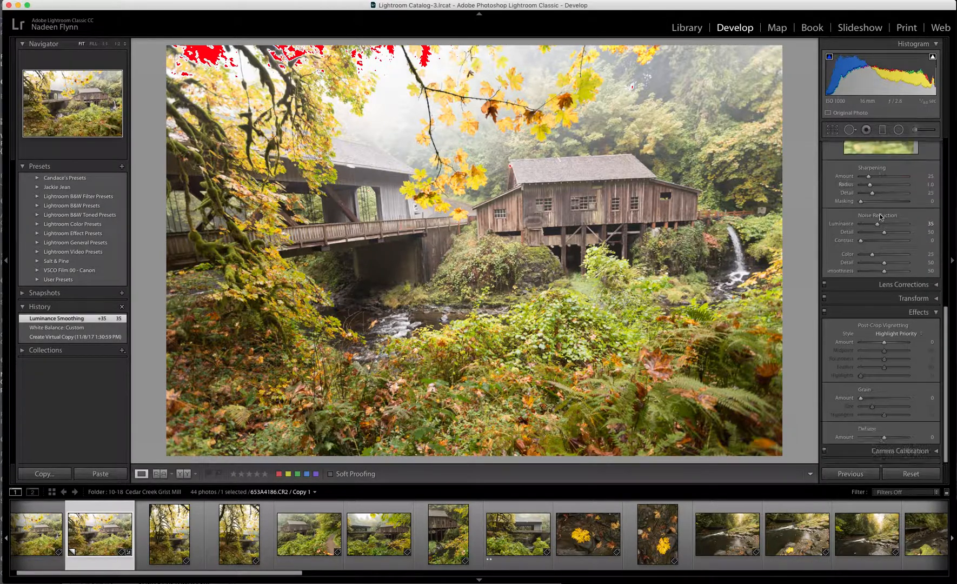
pyautogui.click(917, 287)
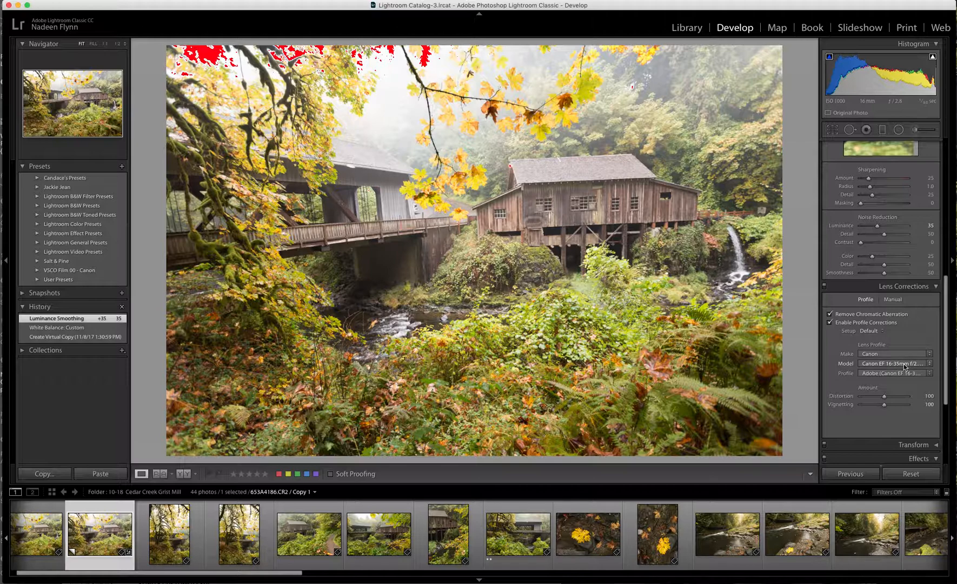
pyautogui.click(936, 287)
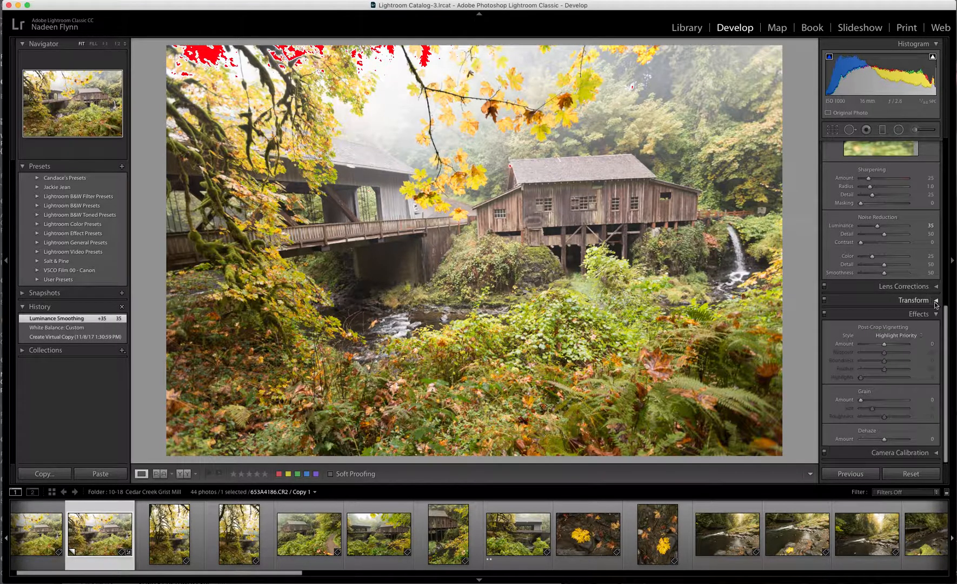
# - Try the Auto Upright perspective correction on the mill photo and switch Upright back off
pyautogui.click(936, 301)
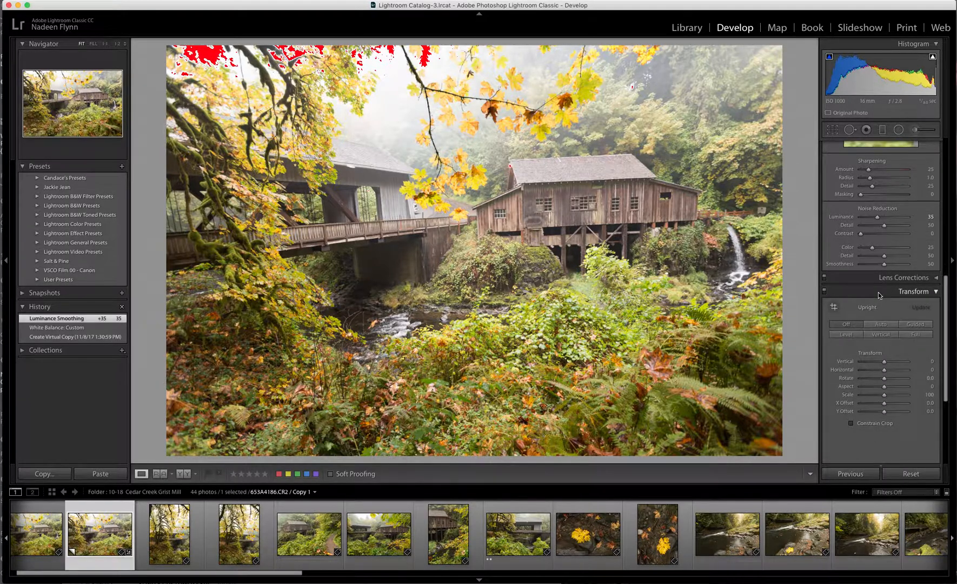
pyautogui.scroll(-4, 877, 293)
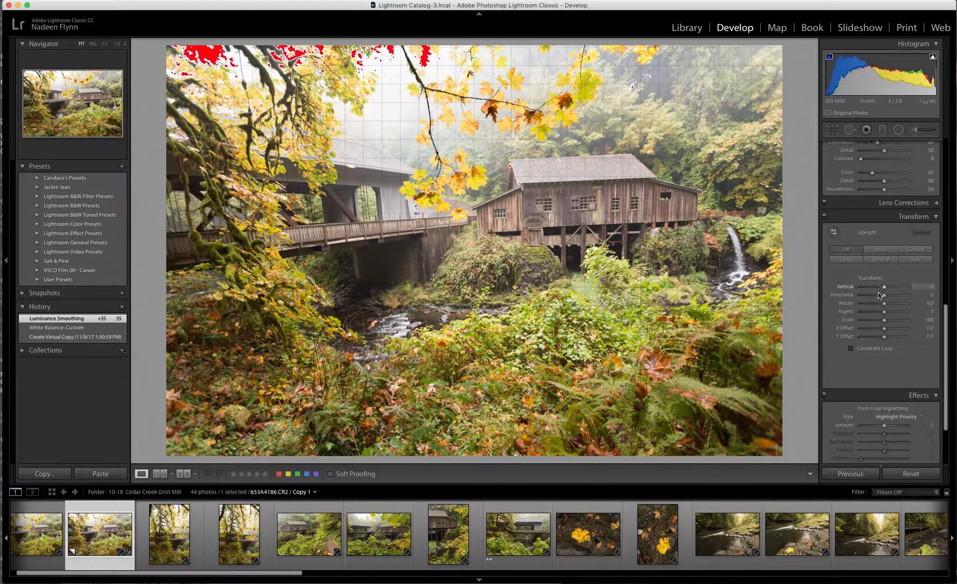
pyautogui.scroll(-2, 879, 296)
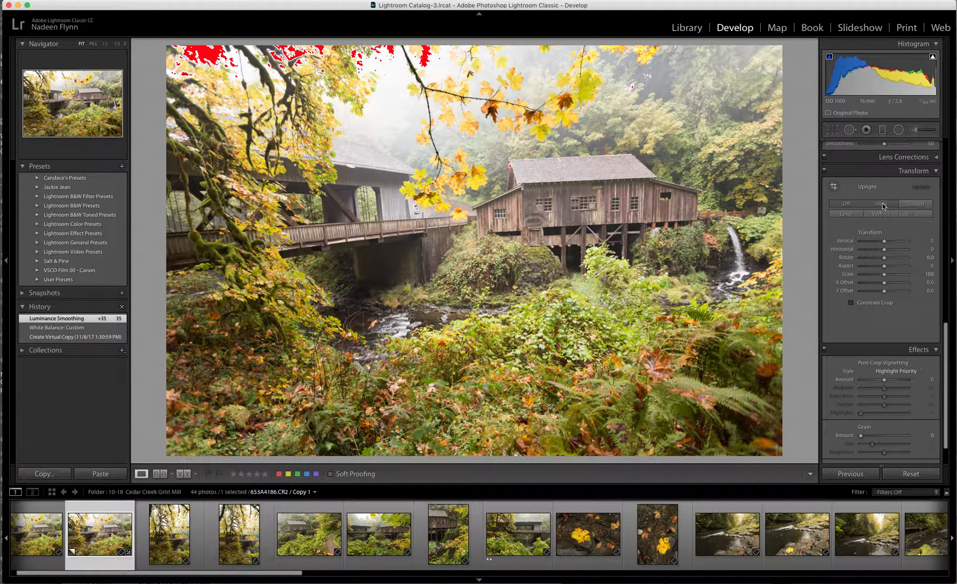
pyautogui.click(883, 205)
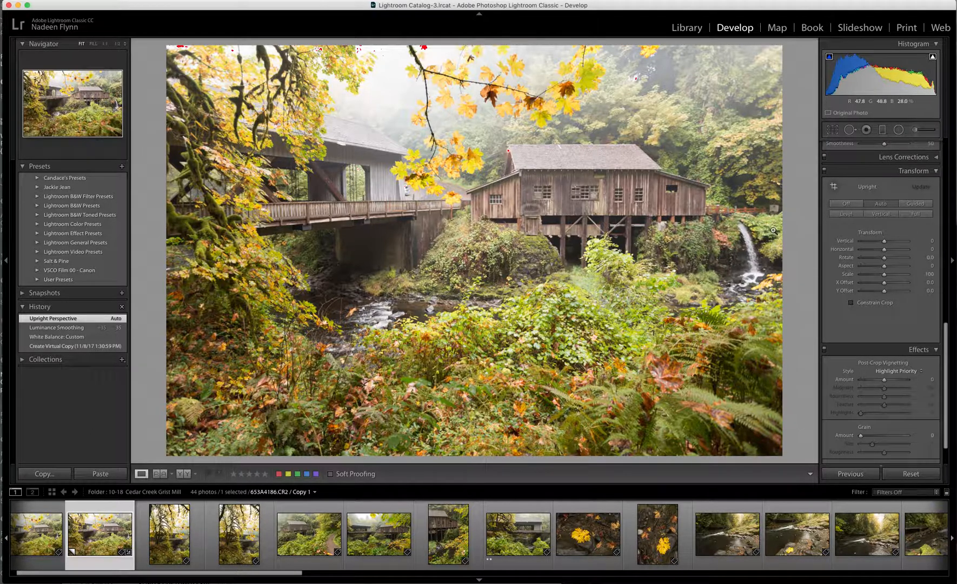
pyautogui.click(847, 203)
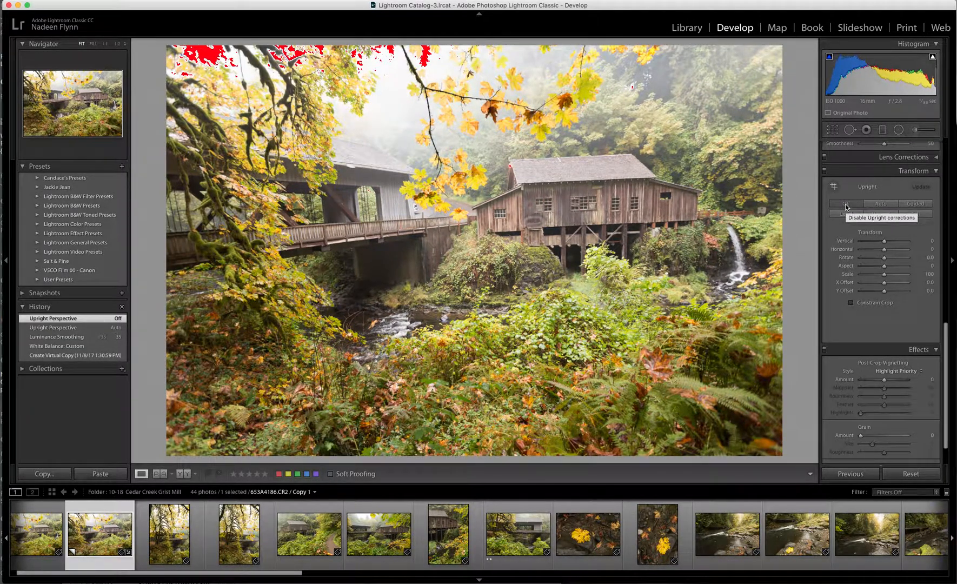
pyautogui.click(916, 204)
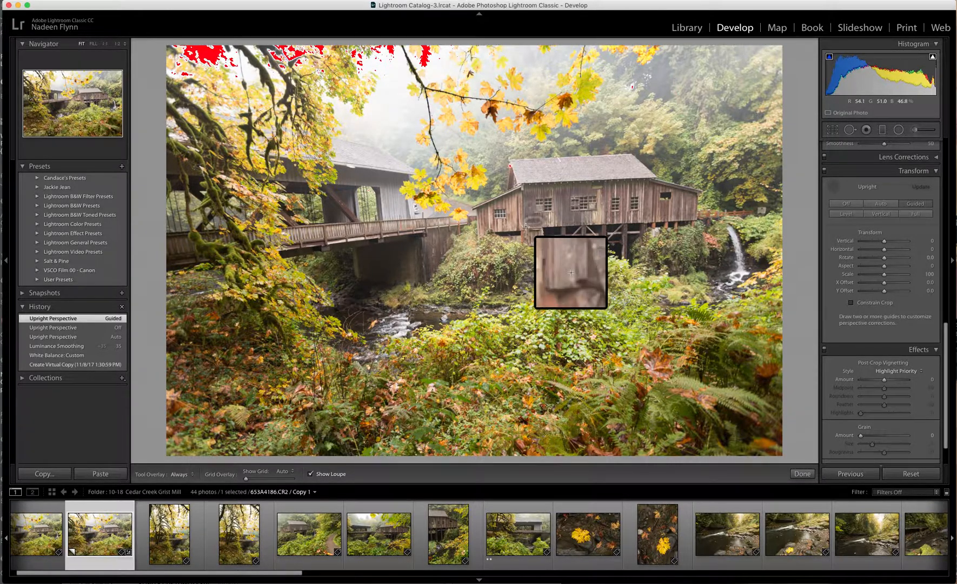
pyautogui.click(839, 191)
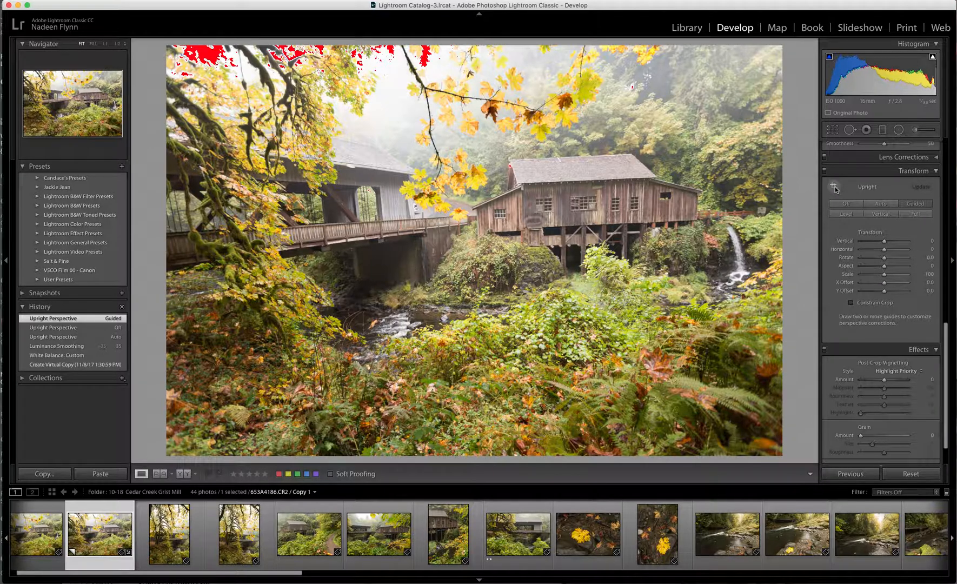
pyautogui.click(845, 205)
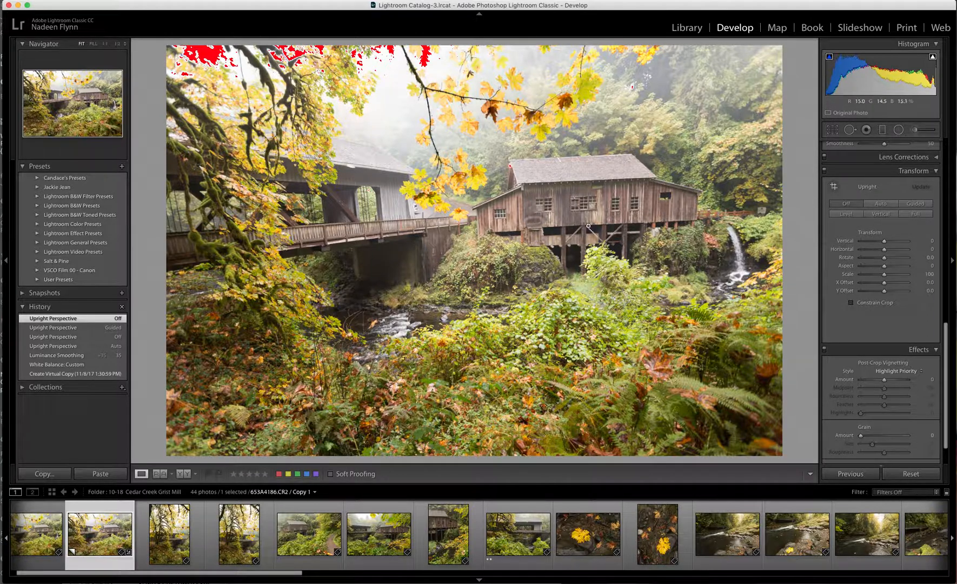
# - Try the Level, Vertical and Full Upright corrections one by one, switching Upright off after each
pyautogui.click(845, 215)
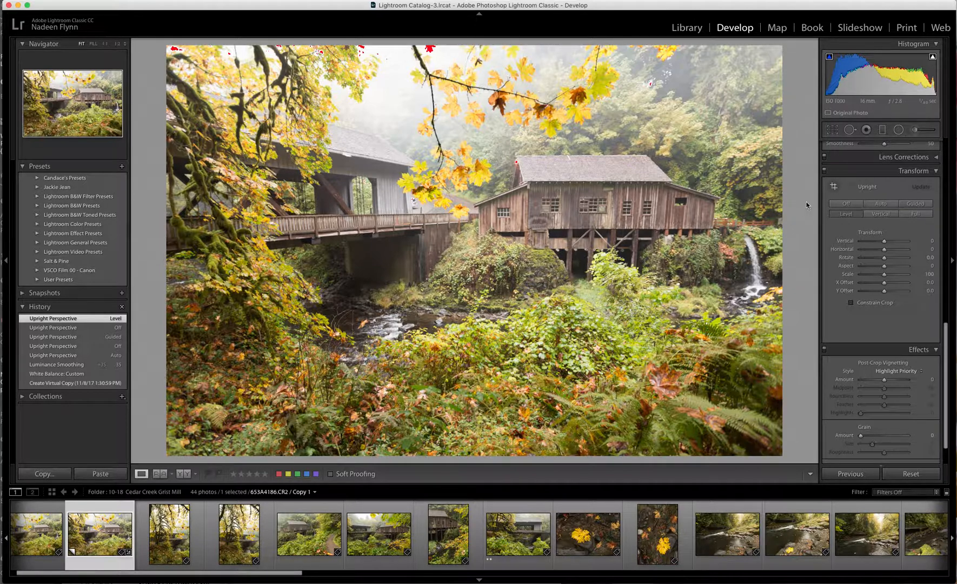
pyautogui.click(845, 205)
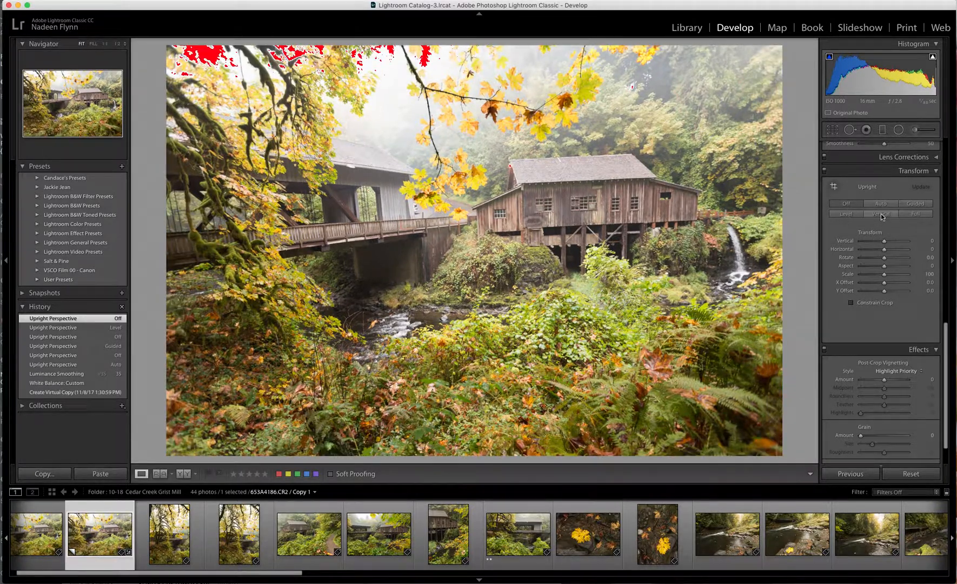
pyautogui.click(881, 214)
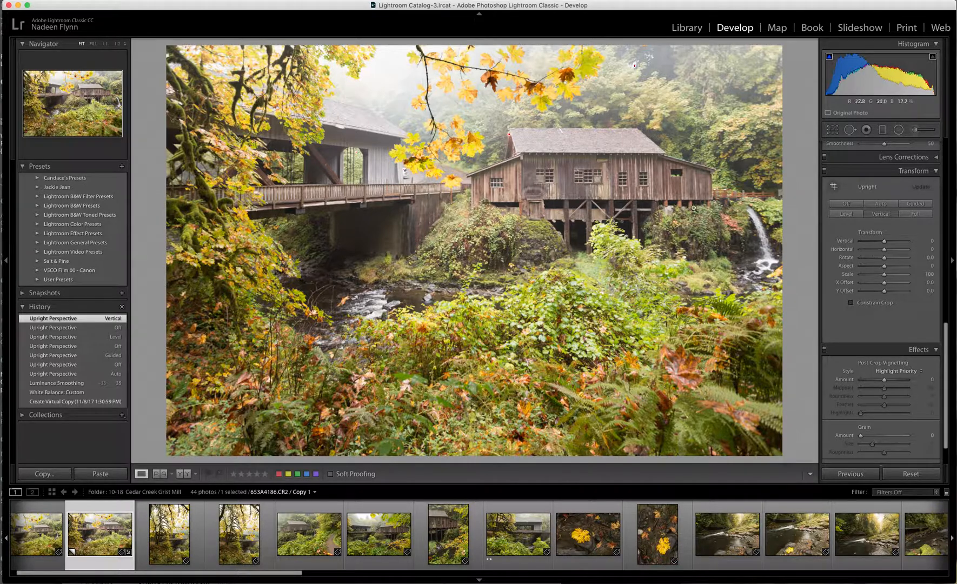
pyautogui.click(845, 205)
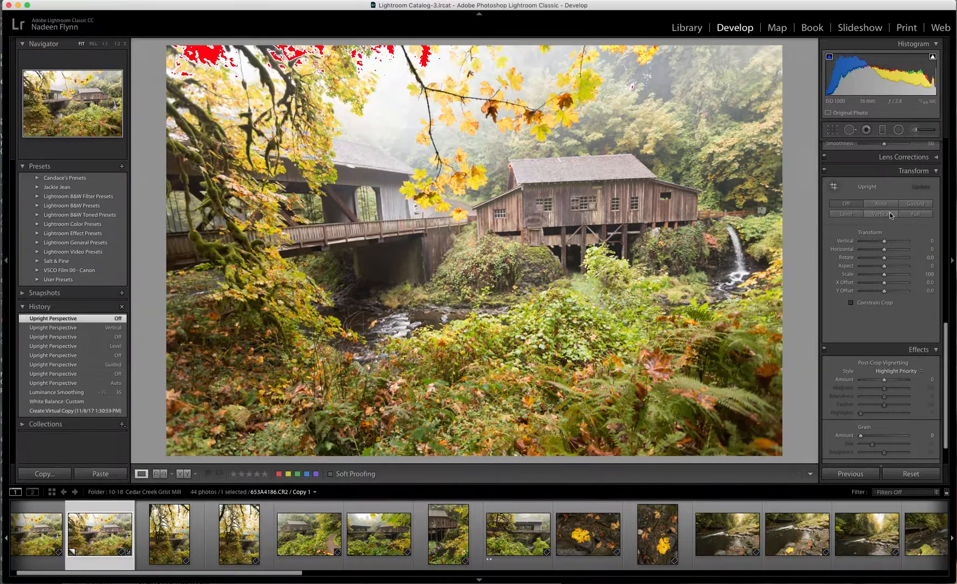
pyautogui.click(919, 214)
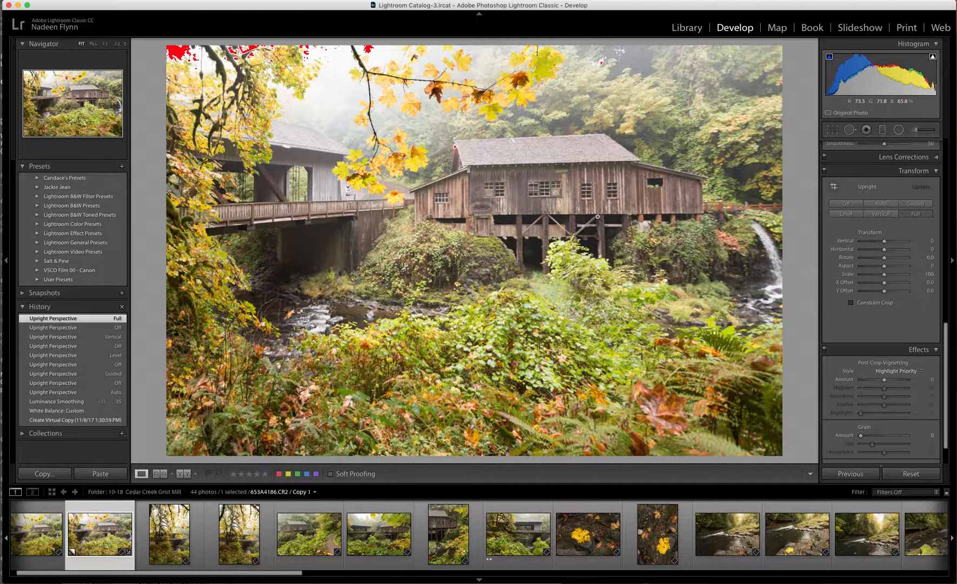
pyautogui.click(854, 205)
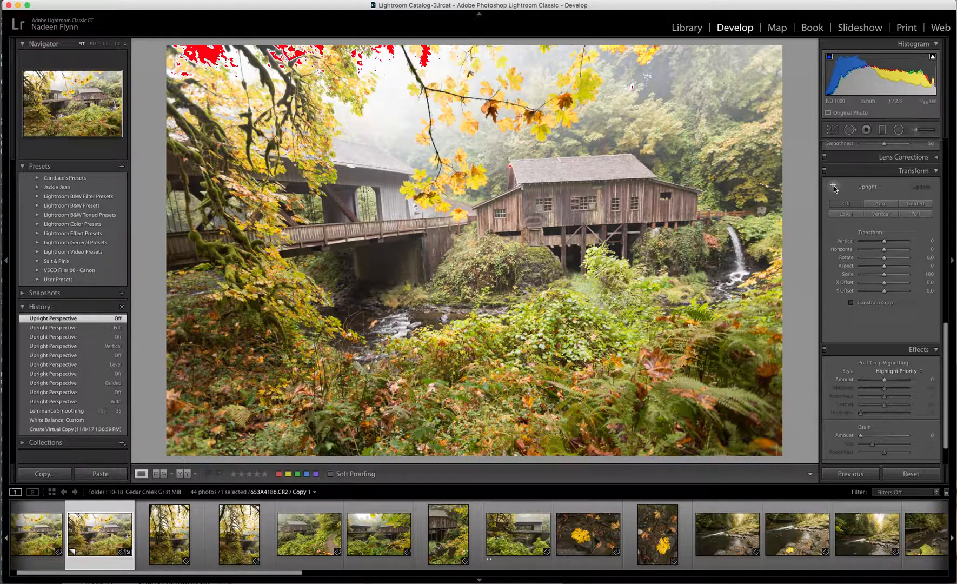
# - Start Guided Upright and draw a vertical guide along the covered bridge's wall, beside the window opening
pyautogui.click(834, 187)
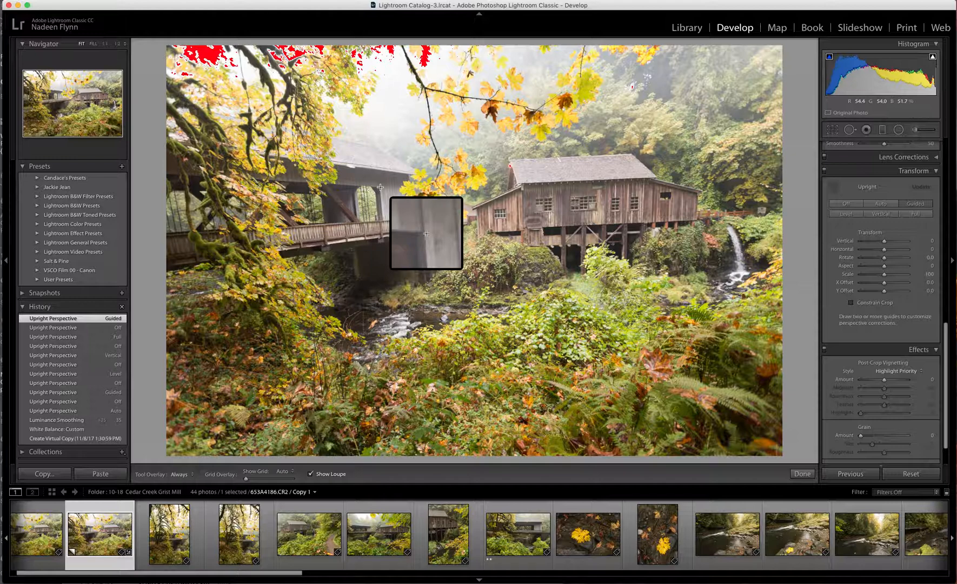
pyautogui.click(380, 187)
pyautogui.moveTo(381, 187); pyautogui.dragTo(383, 217)
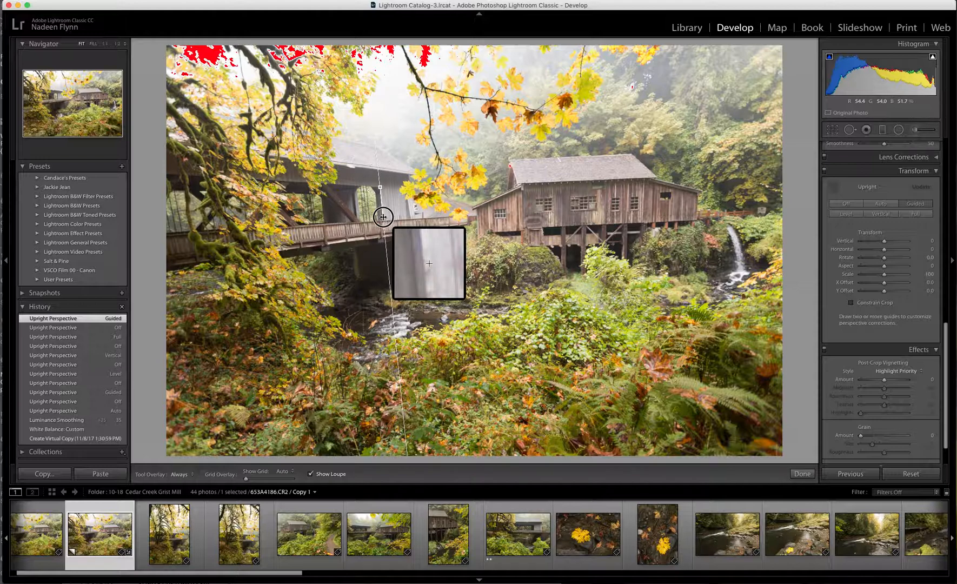
pyautogui.moveTo(383, 217); pyautogui.dragTo(384, 219)
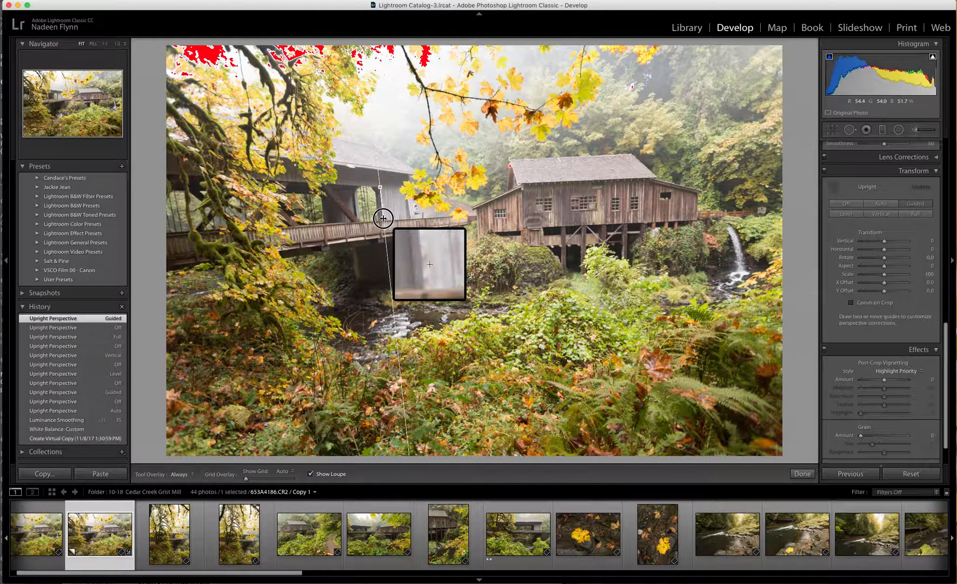
pyautogui.moveTo(383, 218); pyautogui.dragTo(384, 219)
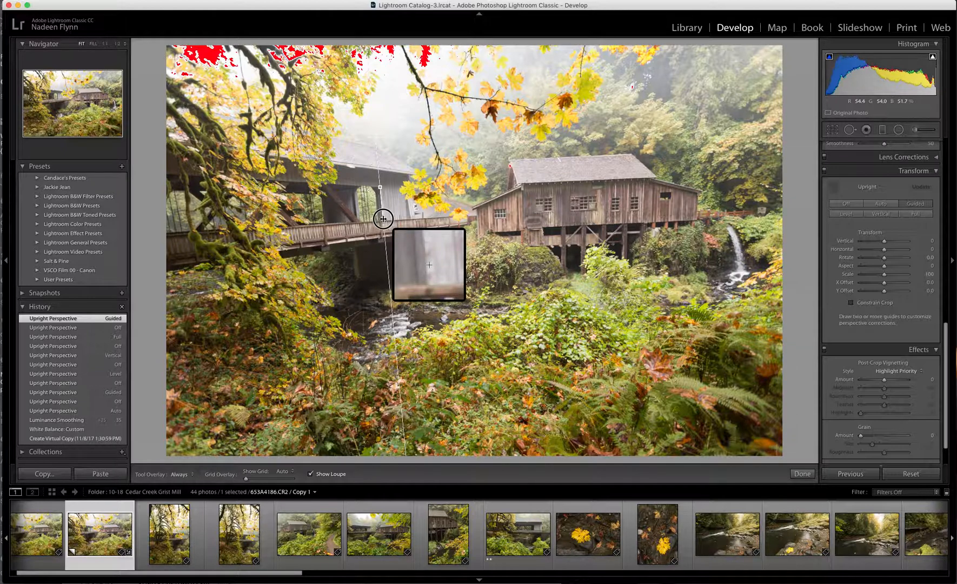
pyautogui.moveTo(384, 219); pyautogui.dragTo(384, 219)
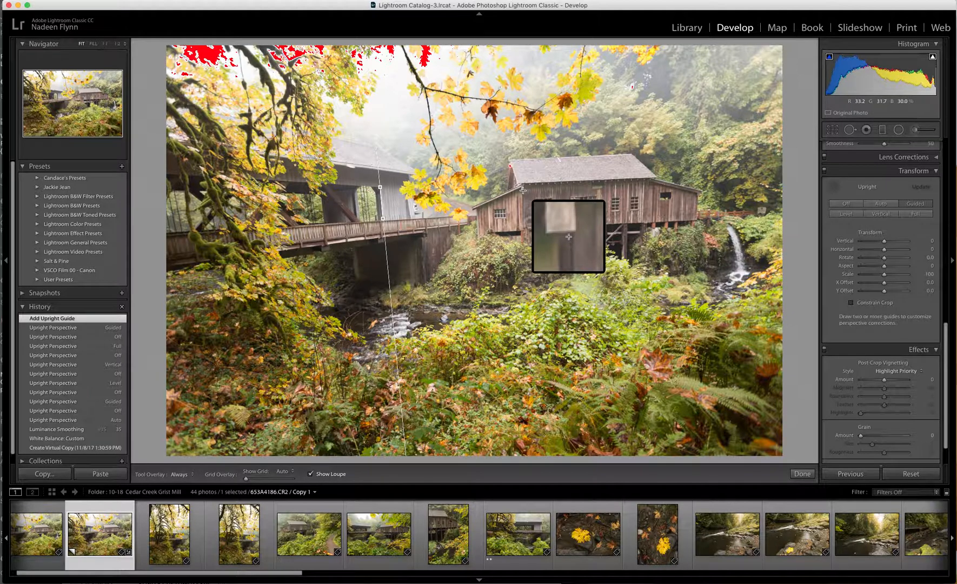
# - Add a vertical guide along the mill's front corner and a horizontal one along its lower edge, and finish the Guided Upright correction
pyautogui.moveTo(523, 191); pyautogui.dragTo(525, 231)
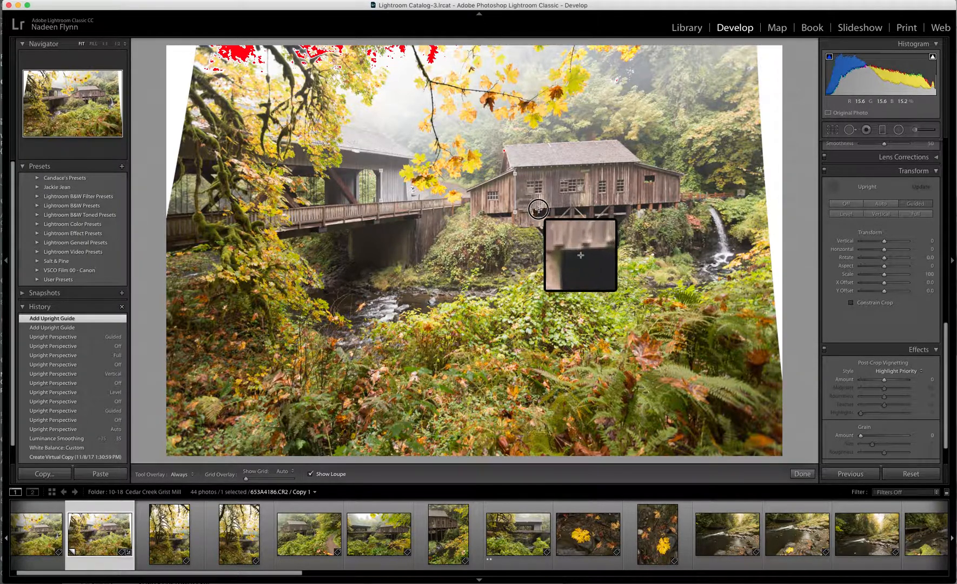
pyautogui.moveTo(534, 209); pyautogui.dragTo(676, 203)
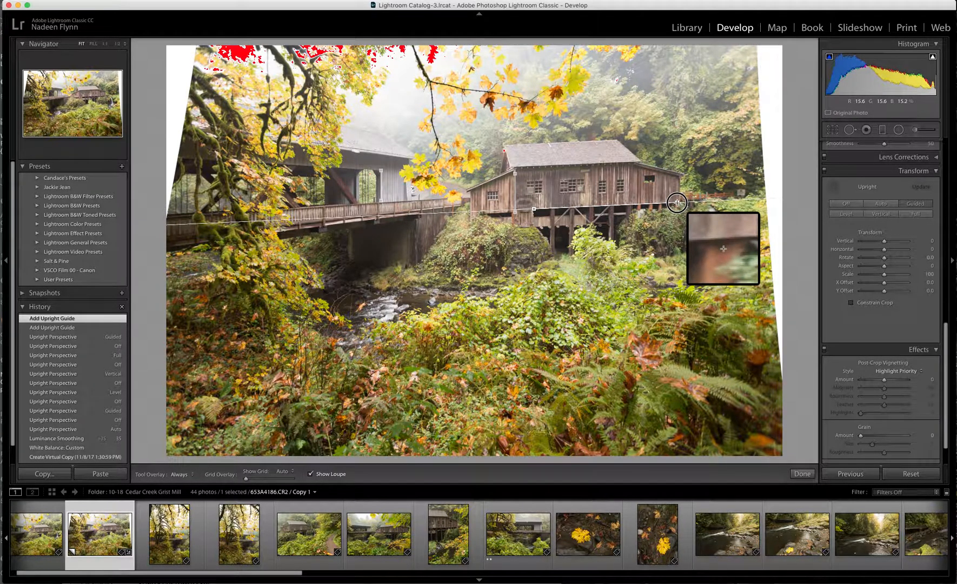
pyautogui.moveTo(676, 203); pyautogui.dragTo(676, 203)
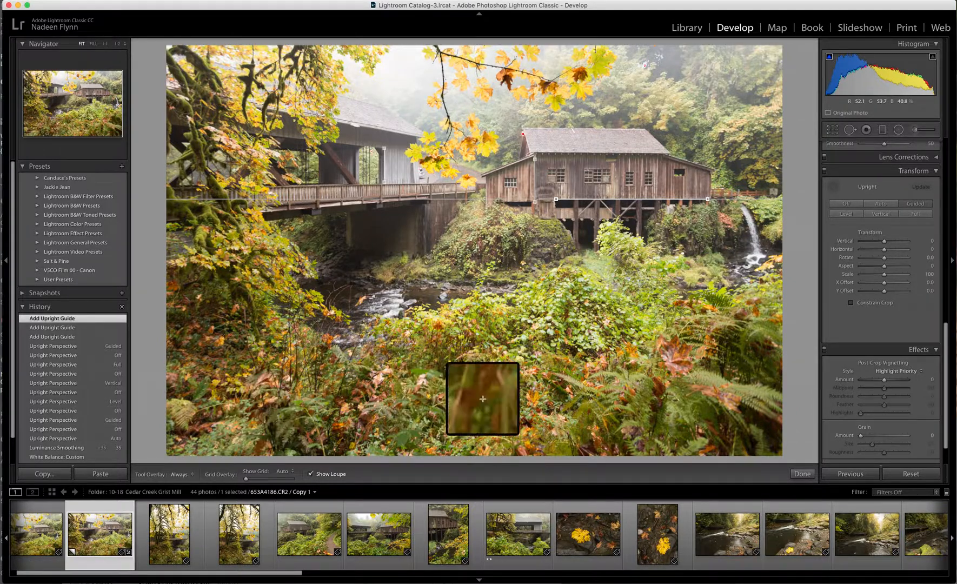
pyautogui.click(834, 186)
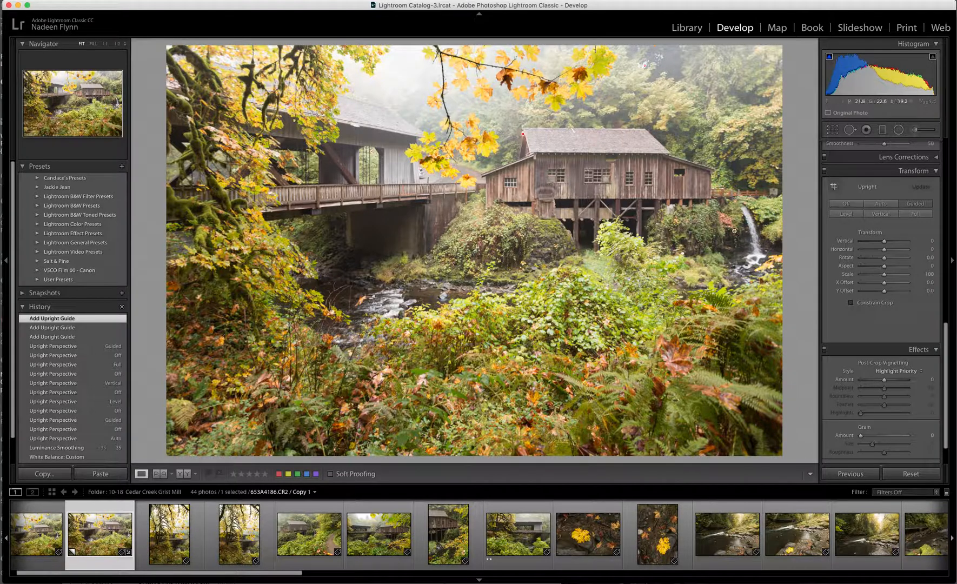
pyautogui.click(936, 172)
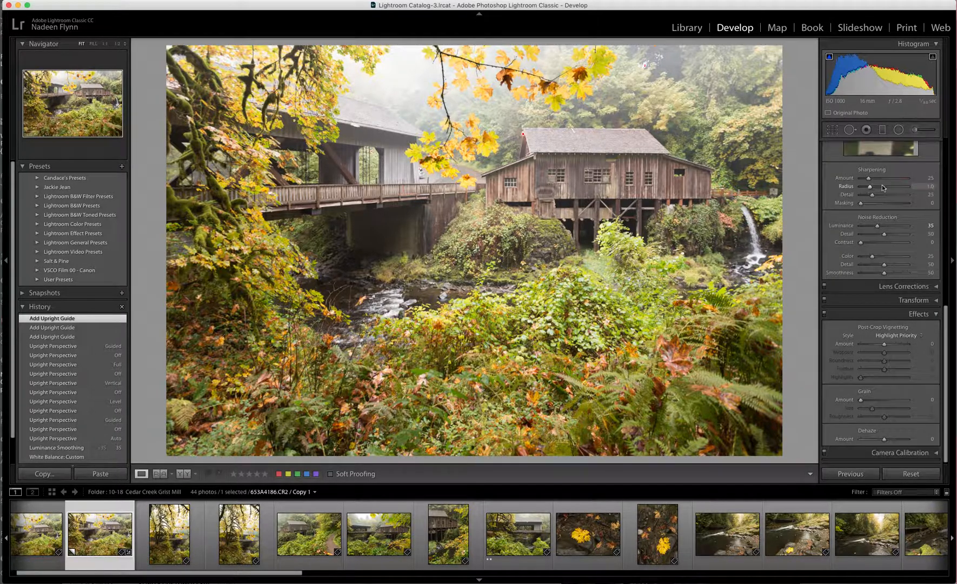
# - Set the mill photo's Contrast to +6, Clarity to +5 and Blacks to +14
pyautogui.scroll(10, 883, 188)
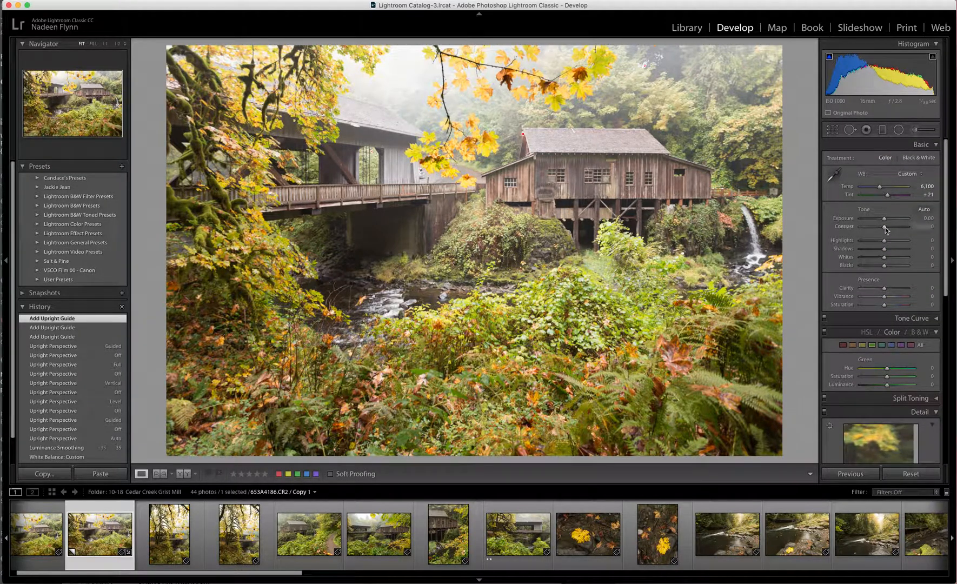
pyautogui.moveTo(884, 227); pyautogui.dragTo(887, 229)
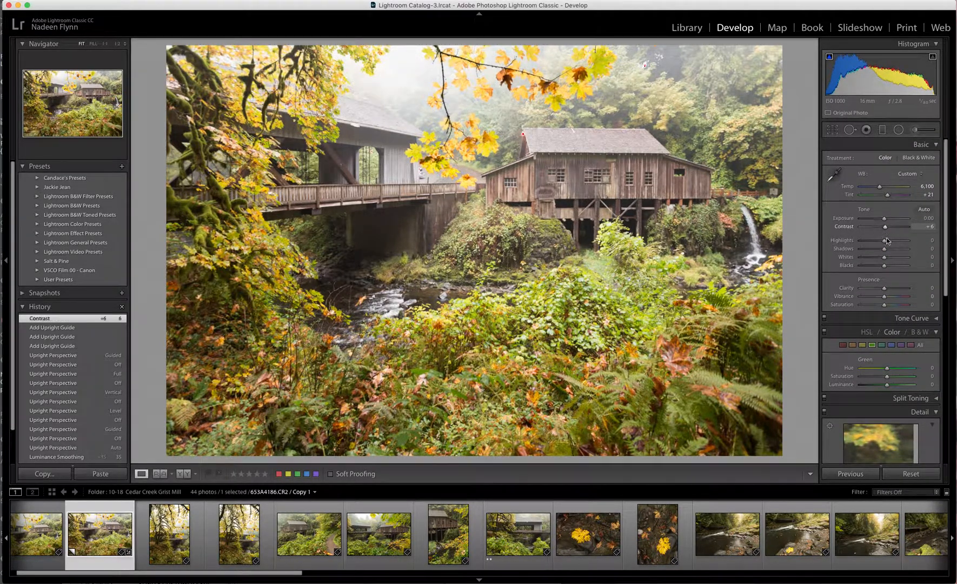
pyautogui.moveTo(884, 288); pyautogui.dragTo(884, 290)
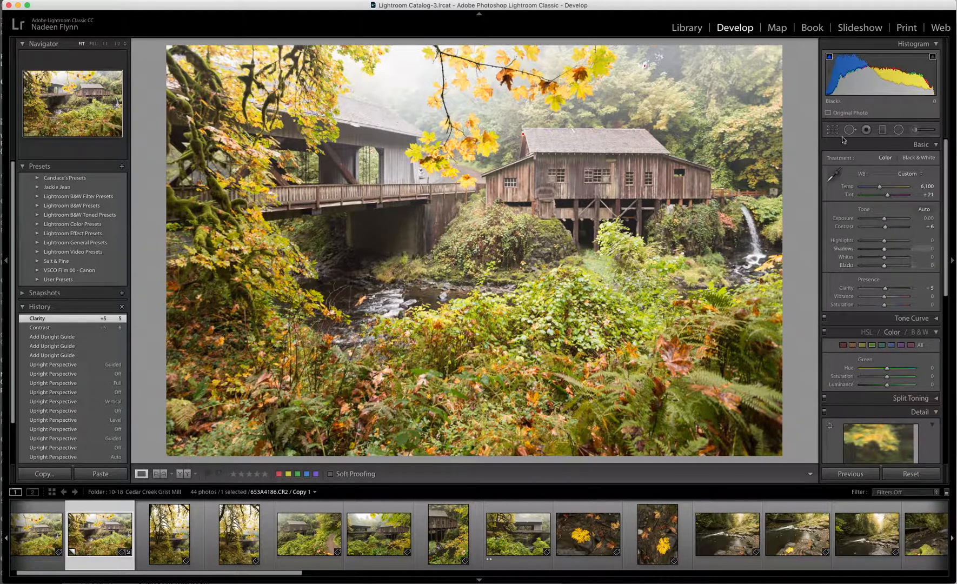
pyautogui.moveTo(884, 266); pyautogui.dragTo(888, 269)
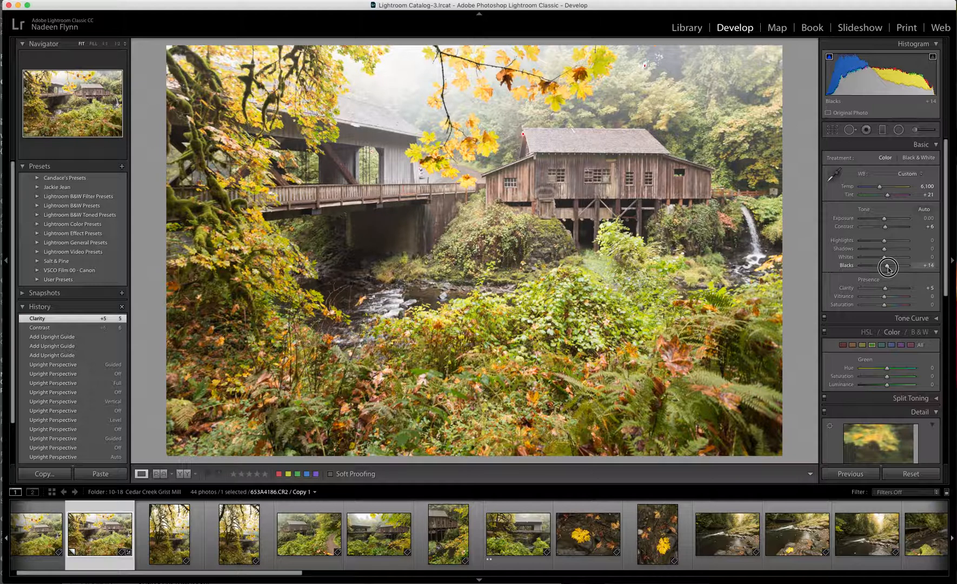
pyautogui.moveTo(888, 268); pyautogui.dragTo(888, 267)
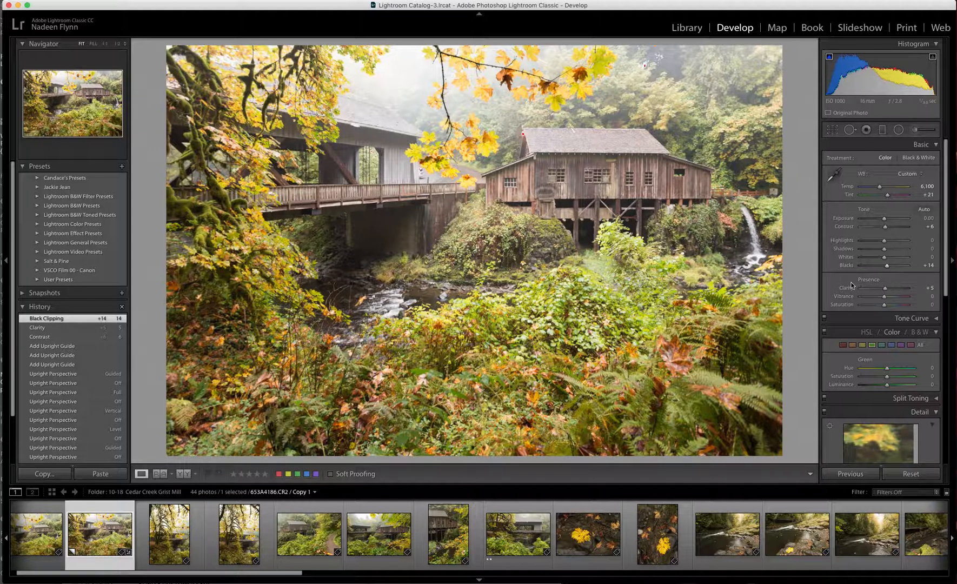
# - Set the orange hue to -18 and luminance to +12, adjust the orange saturation, and set the yellow hue to -11 and luminance to +13
pyautogui.scroll(-5, 851, 285)
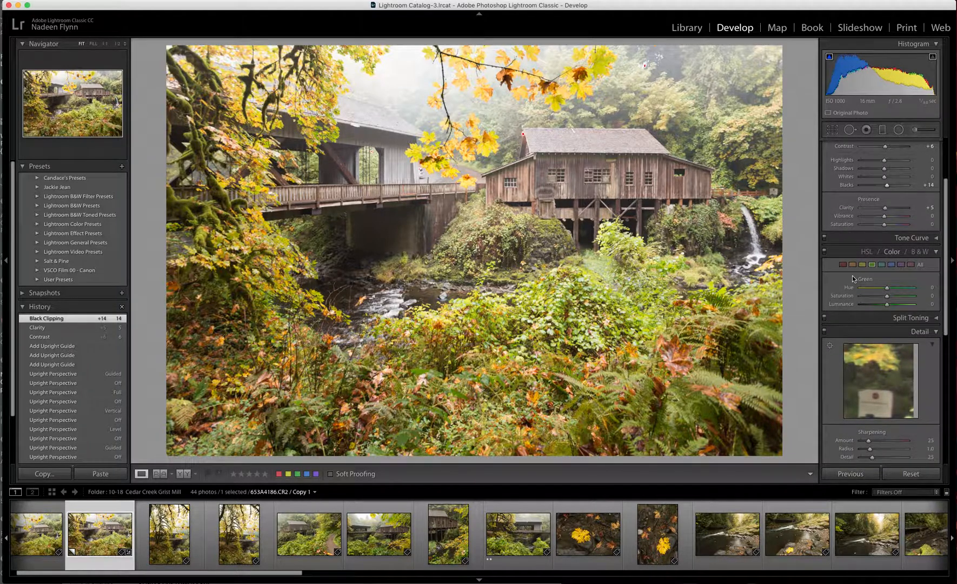
pyautogui.scroll(-2, 865, 255)
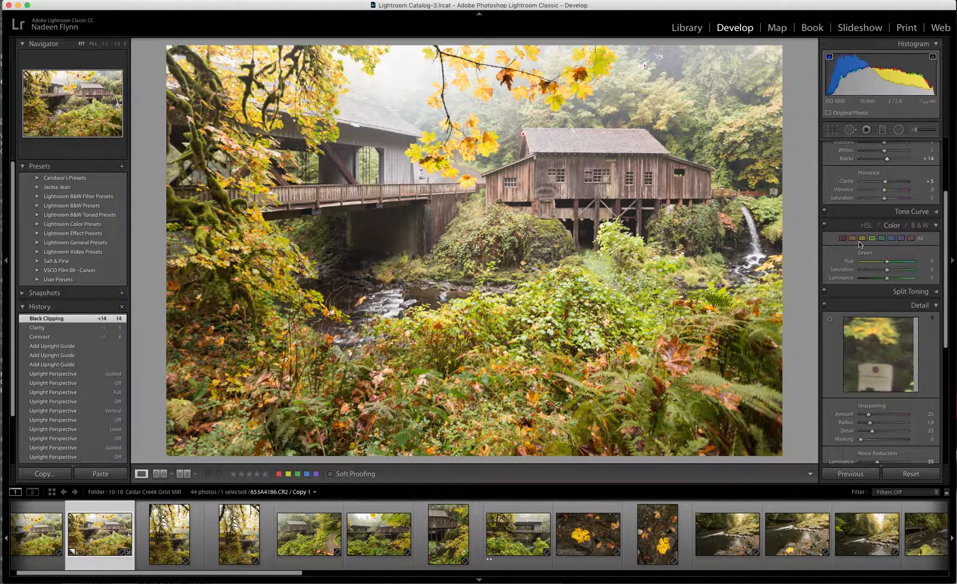
pyautogui.click(853, 239)
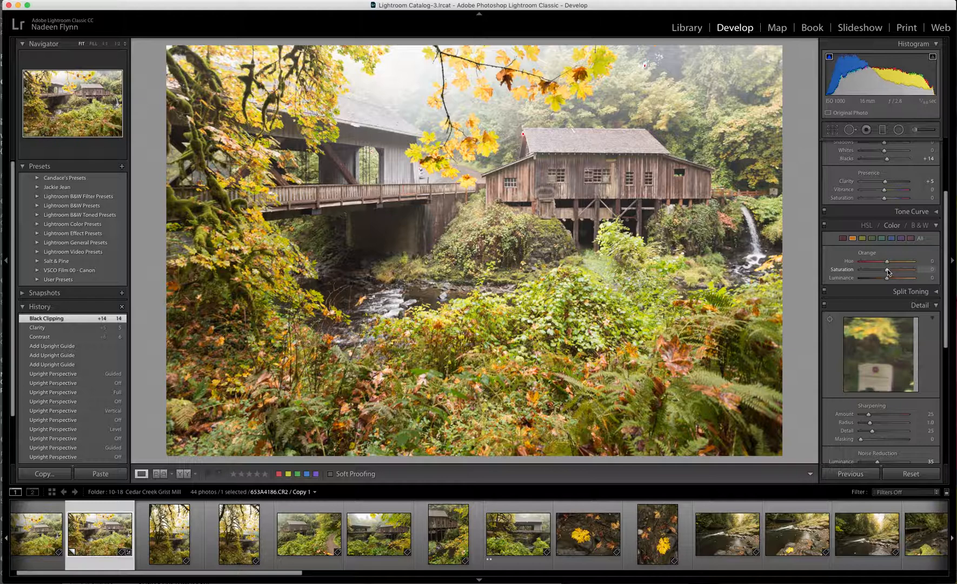
pyautogui.moveTo(889, 272); pyautogui.dragTo(882, 263)
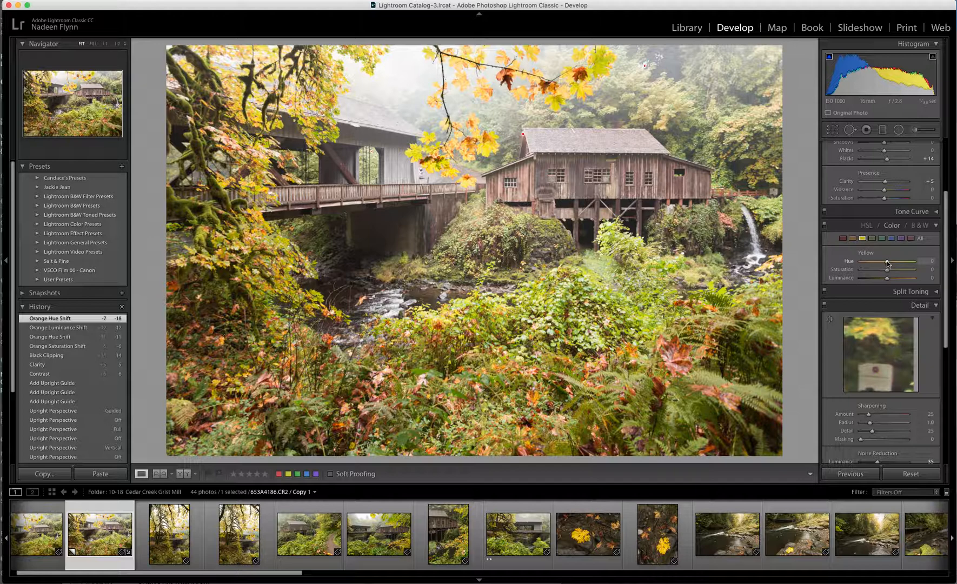
pyautogui.moveTo(887, 263); pyautogui.dragTo(890, 279)
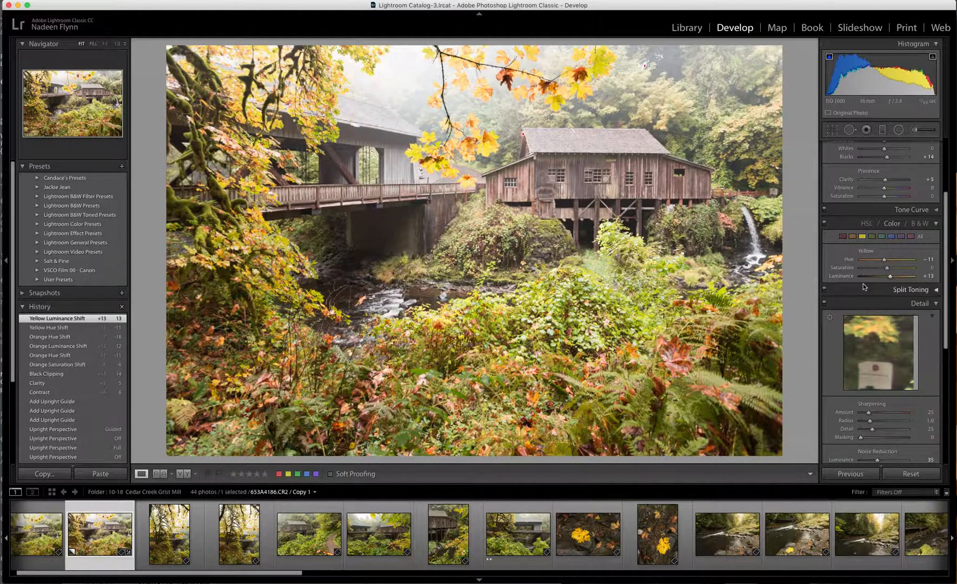
# - Tone down the greens by setting their hue to -8, saturation to -13 and luminance to -51
pyautogui.click(872, 236)
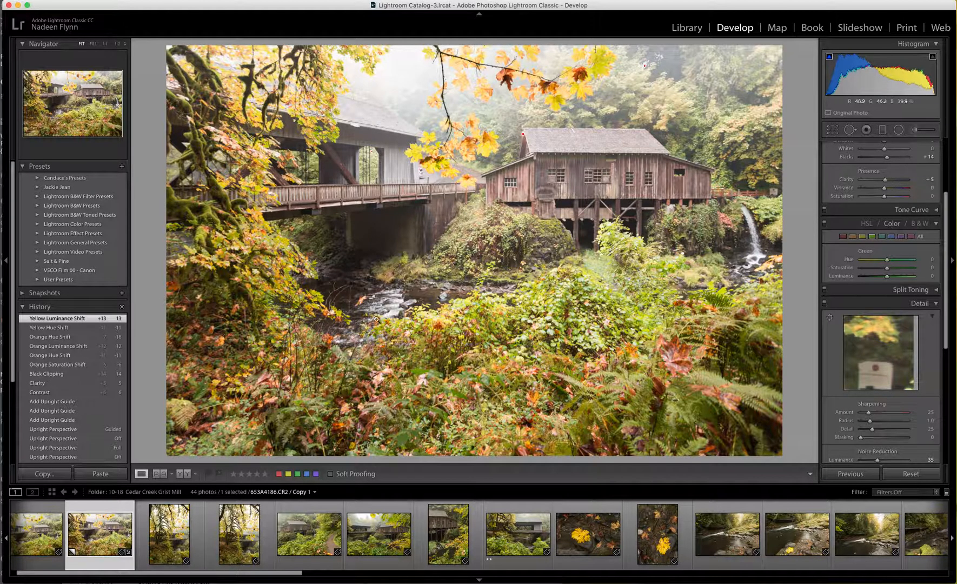
pyautogui.click(887, 262)
pyautogui.moveTo(888, 261); pyautogui.dragTo(874, 278)
pyautogui.click(885, 268)
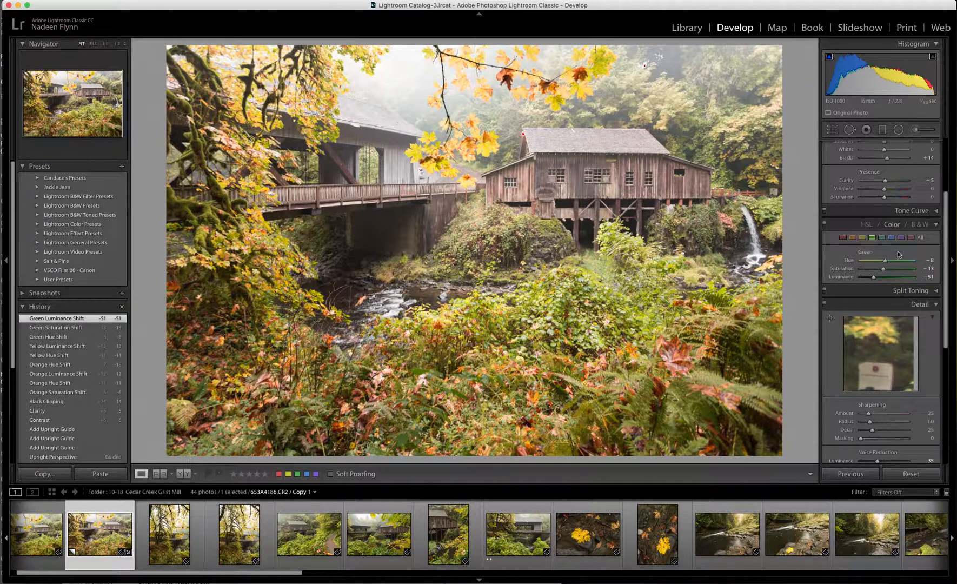
# - Darken the photo's edges with a post-crop vignette, Amount -23 and Midpoint 26
pyautogui.scroll(-5, 896, 251)
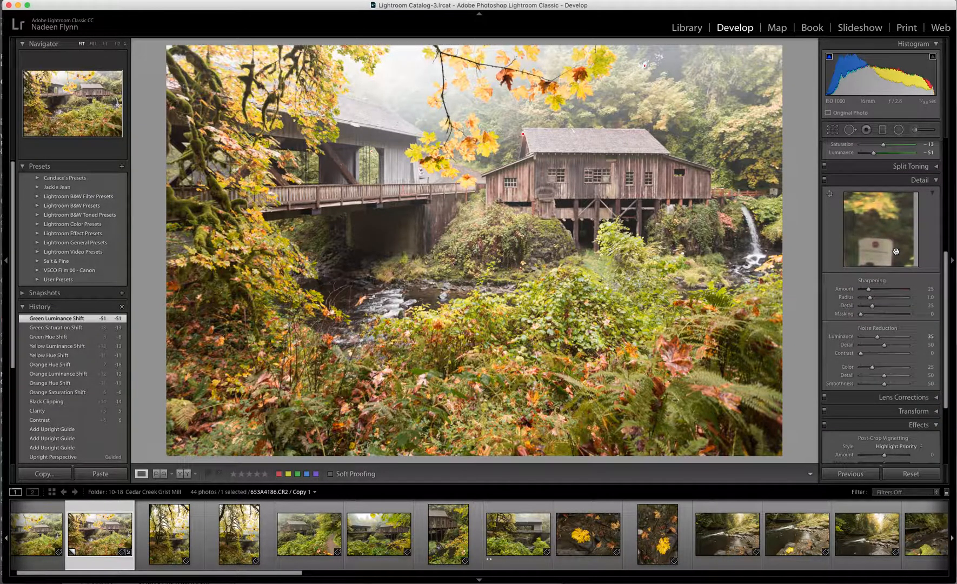
pyautogui.scroll(-5, 896, 250)
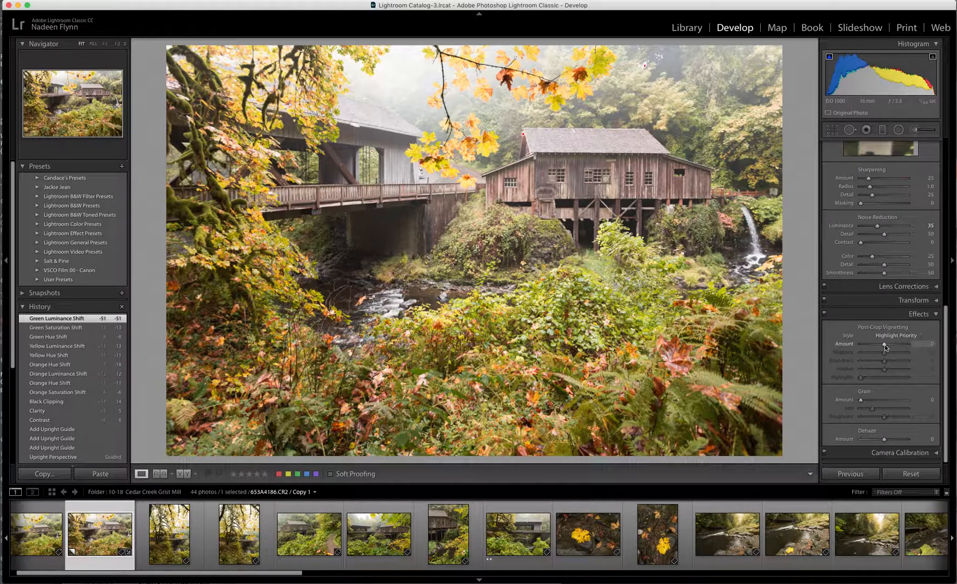
pyautogui.moveTo(885, 345); pyautogui.dragTo(874, 354)
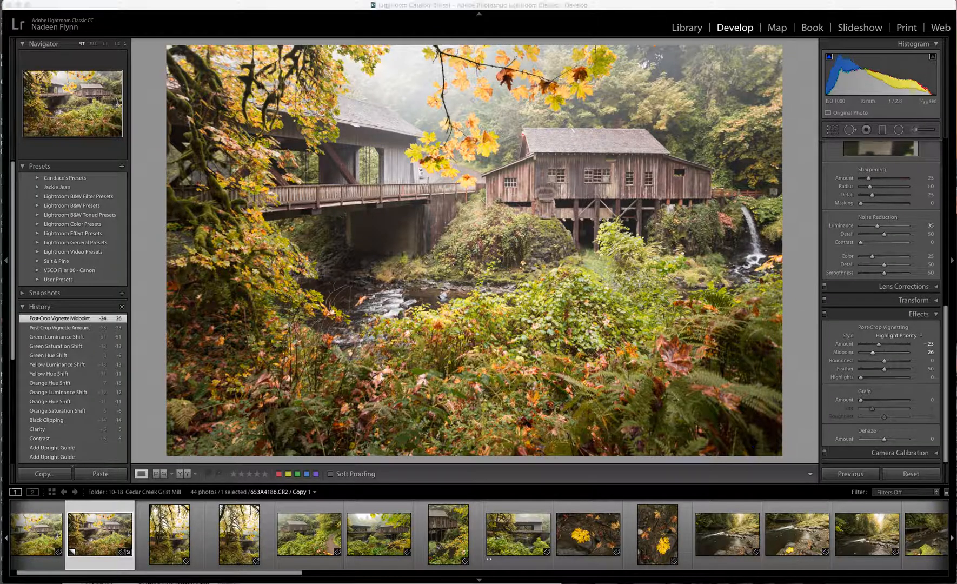
pyautogui.rightClick(837, 583)
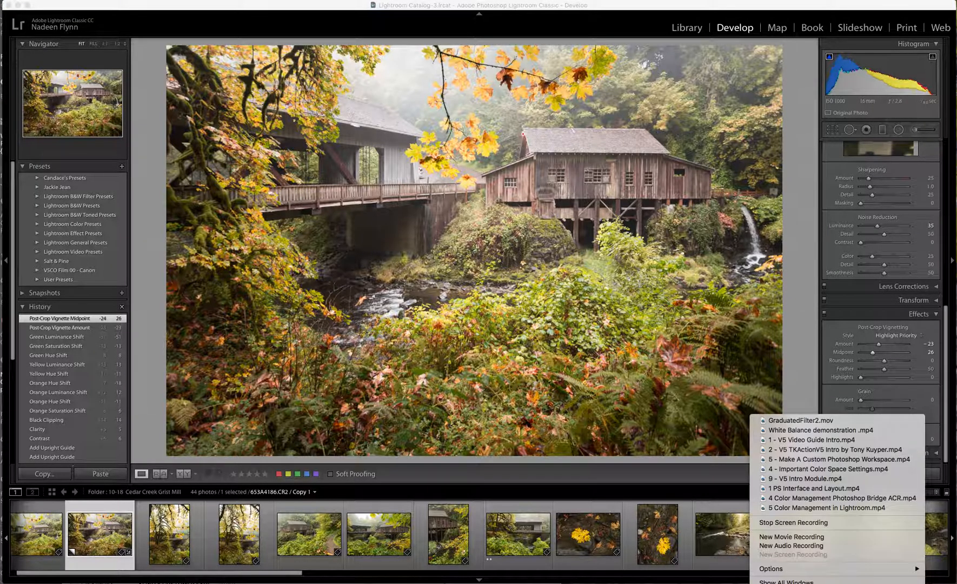